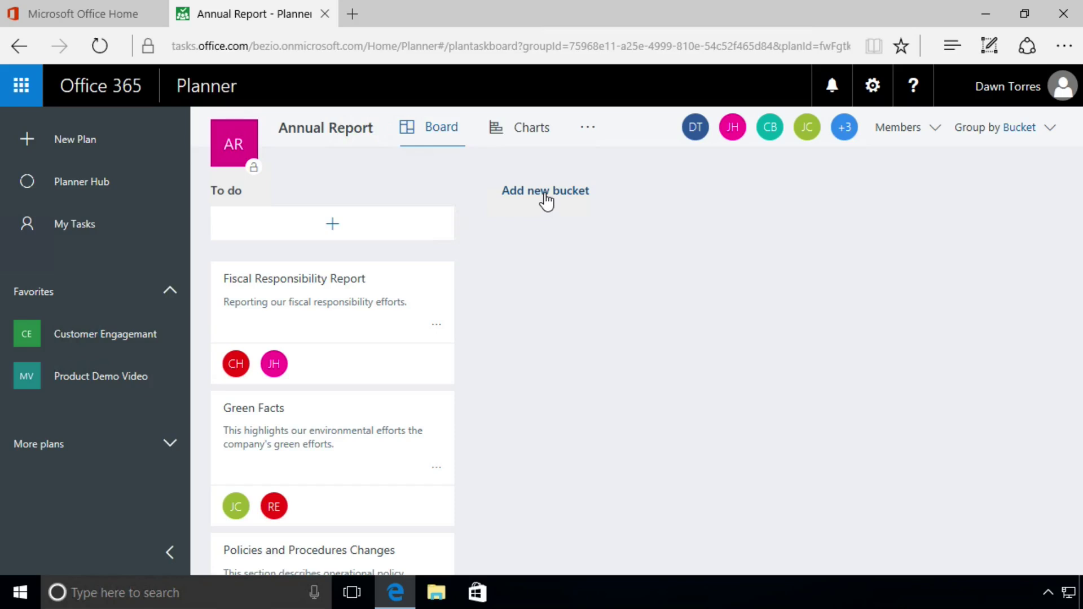
- Add a new bucket named Financial Performance
{"action": "left_click", "coordinate": [545, 192]}
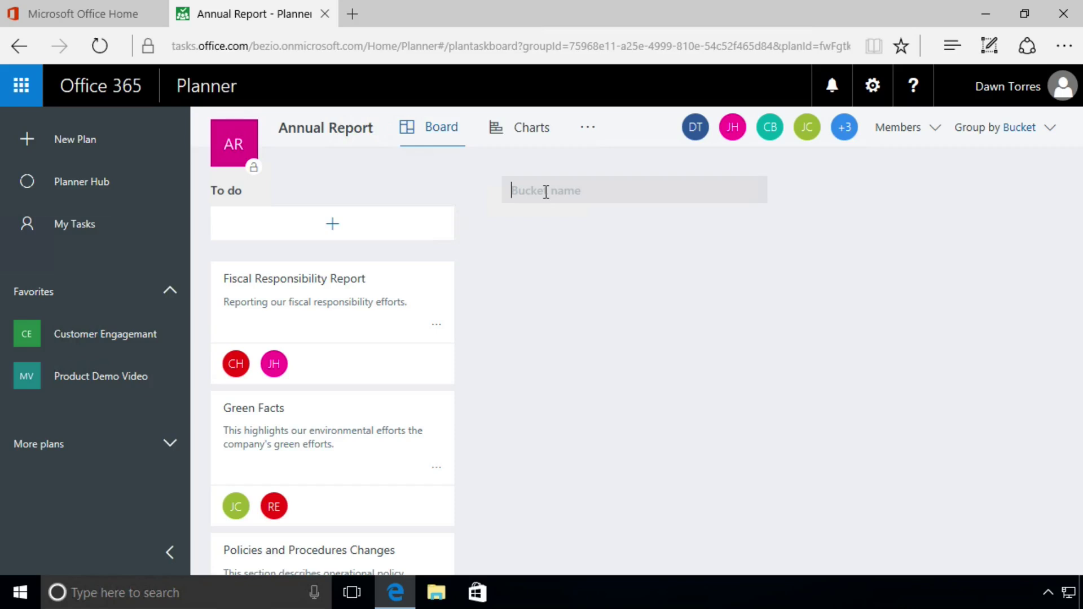
{"action": "type", "text": "Finance"}
{"action": "type", "text": "al Performance"}
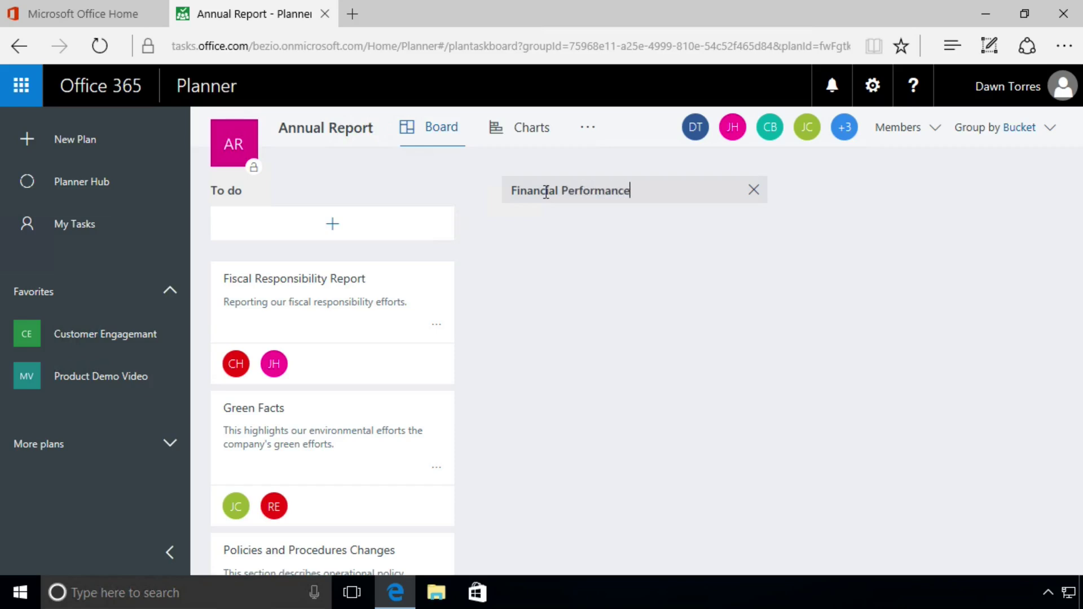
{"action": "key", "text": "Return"}
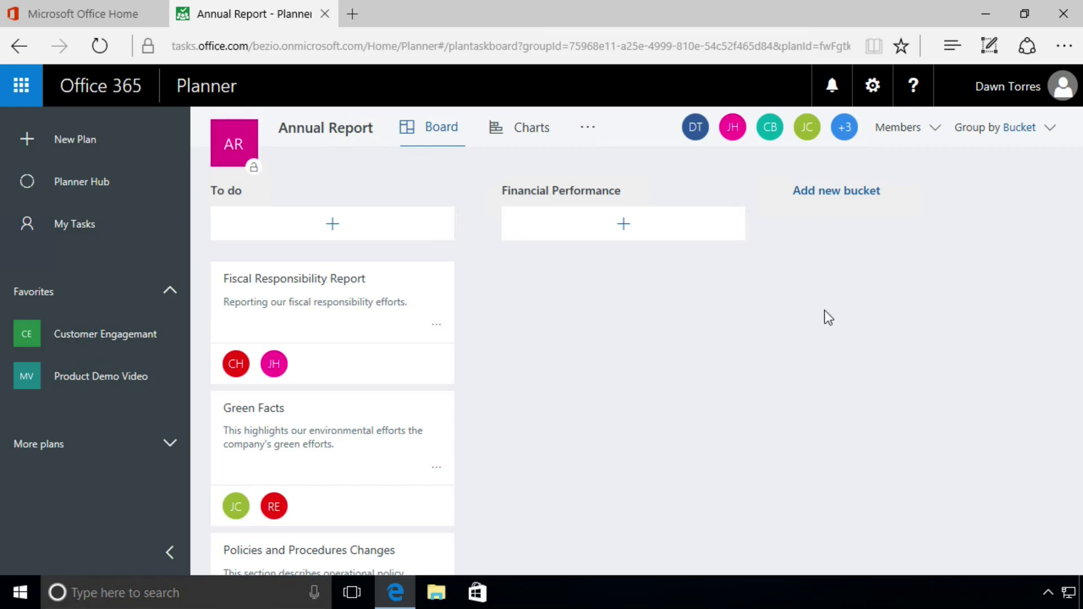
- Add a second bucket named Green Initiatives
{"action": "left_click", "coordinate": [831, 195]}
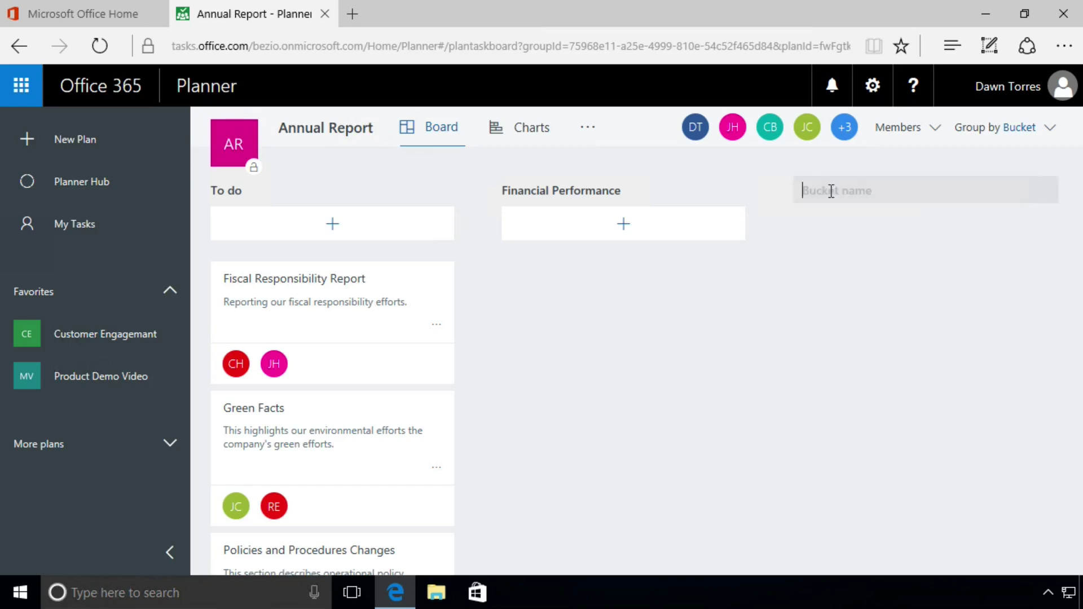
{"action": "type", "text": "Green Initiatives"}
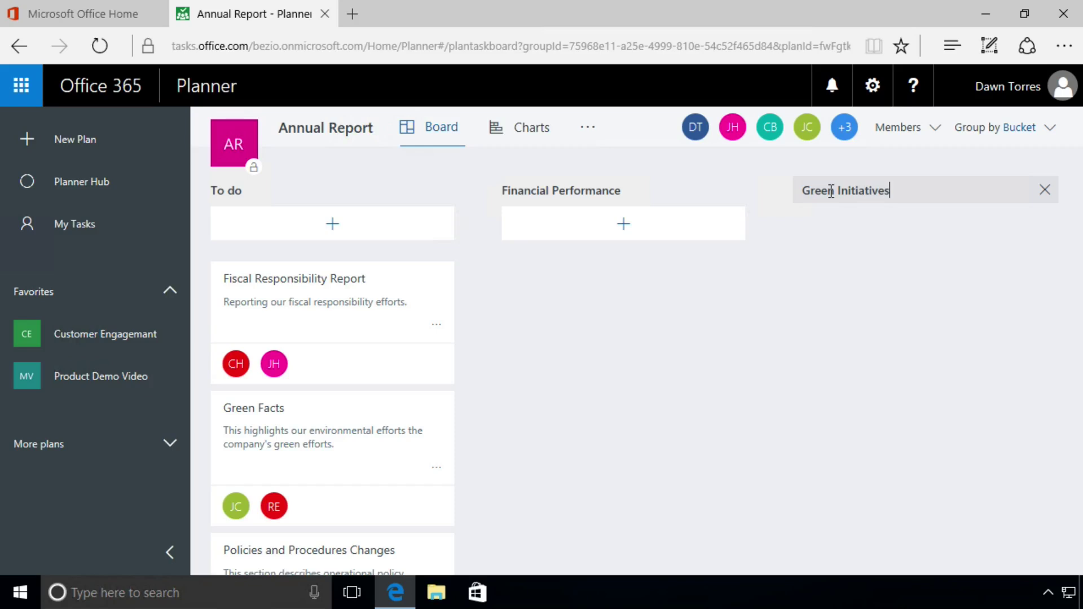
{"action": "key", "text": "Return"}
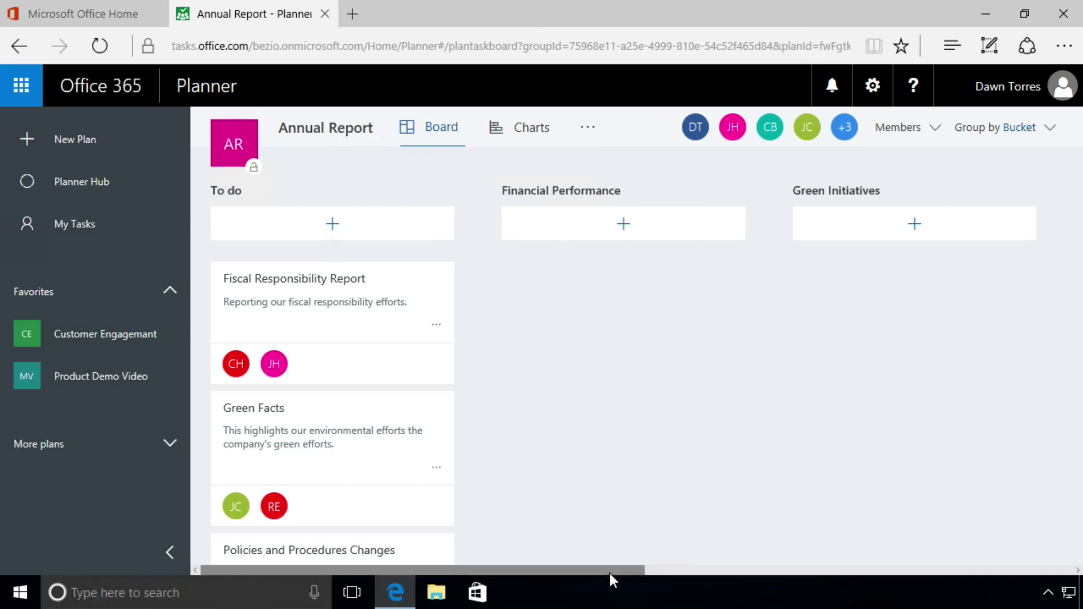
{"action": "left_click_drag", "start_coordinate": [610, 569], "coordinate": [934, 573]}
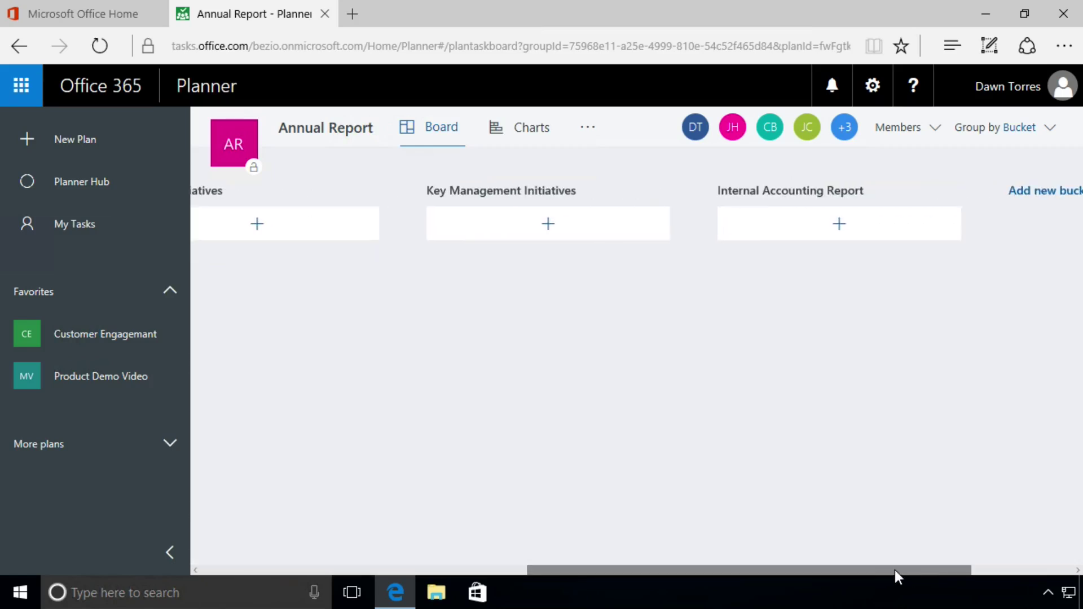
{"action": "left_click_drag", "start_coordinate": [797, 570], "coordinate": [434, 571]}
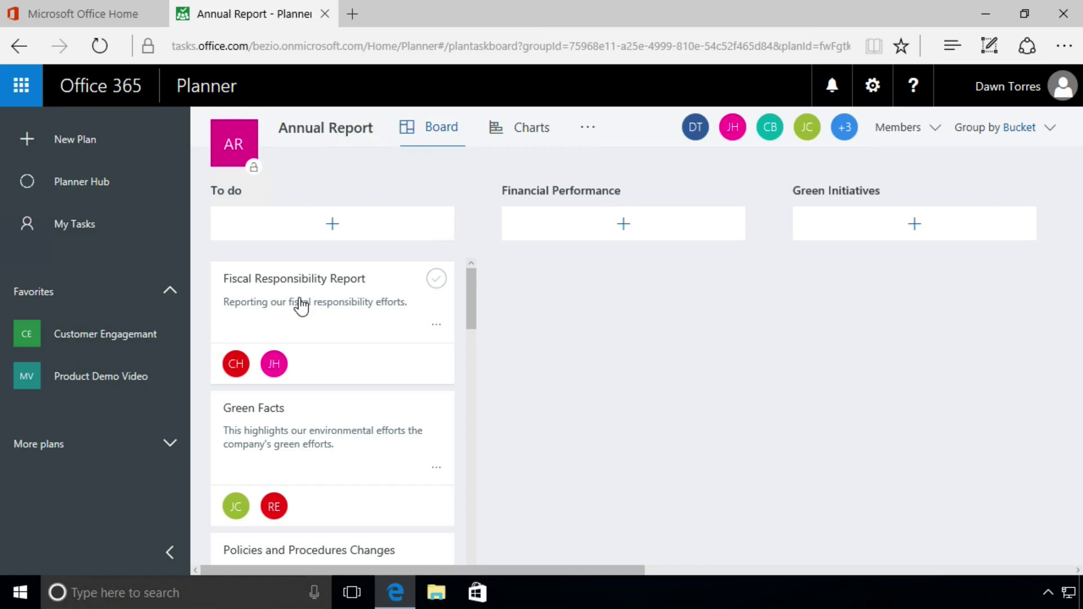
- Drag Fiscal Responsibility Report into Financial Performance and Green Facts into Green Initiatives
{"action": "left_click_drag", "start_coordinate": [301, 306], "coordinate": [593, 305]}
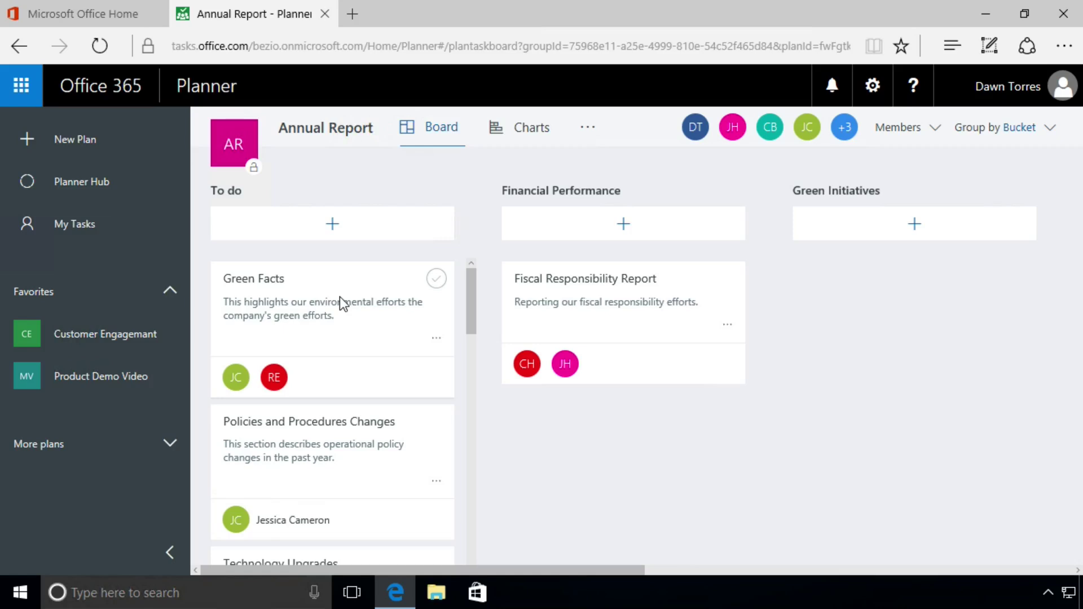
{"action": "left_click_drag", "start_coordinate": [341, 302], "coordinate": [921, 290]}
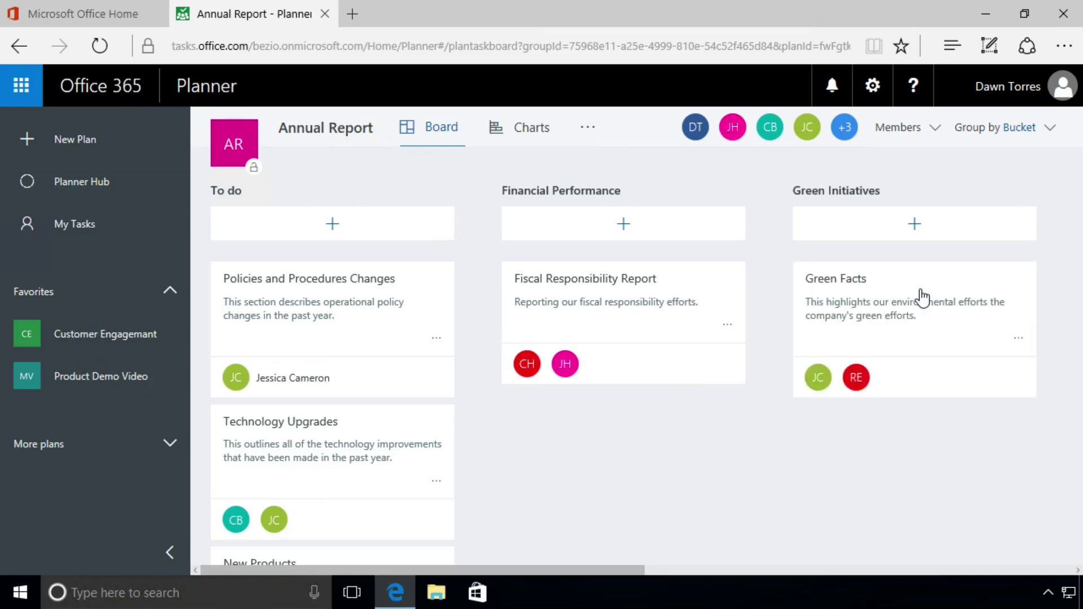
- Reassign Policies and Procedures Changes to the Internal Accounting Report bucket in its task details
{"action": "left_click", "coordinate": [299, 310]}
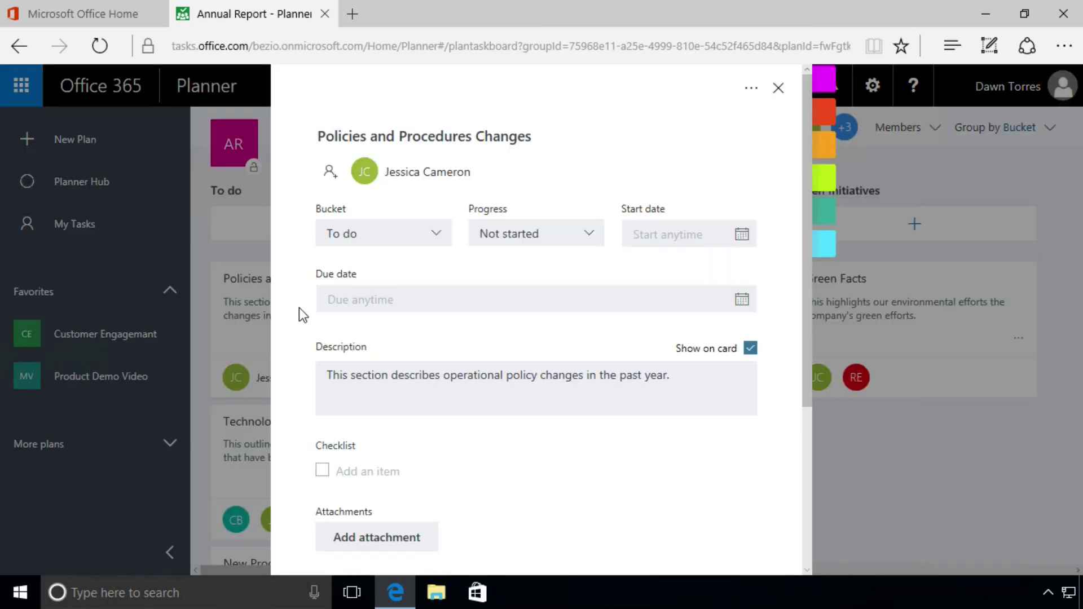
{"action": "left_click", "coordinate": [438, 236]}
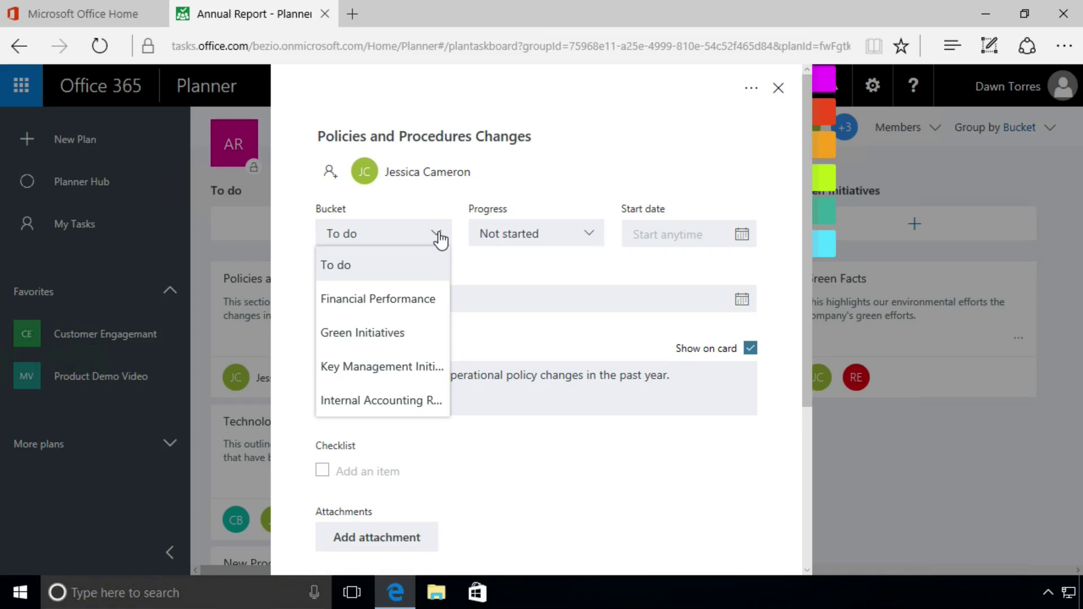
{"action": "left_click", "coordinate": [403, 402]}
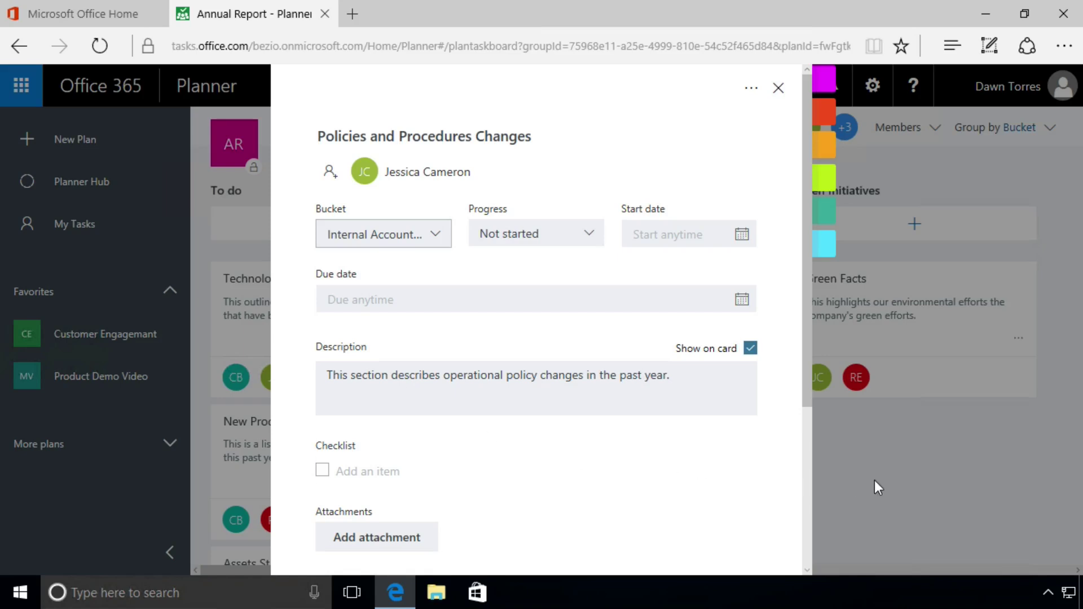
{"action": "left_click", "coordinate": [841, 504]}
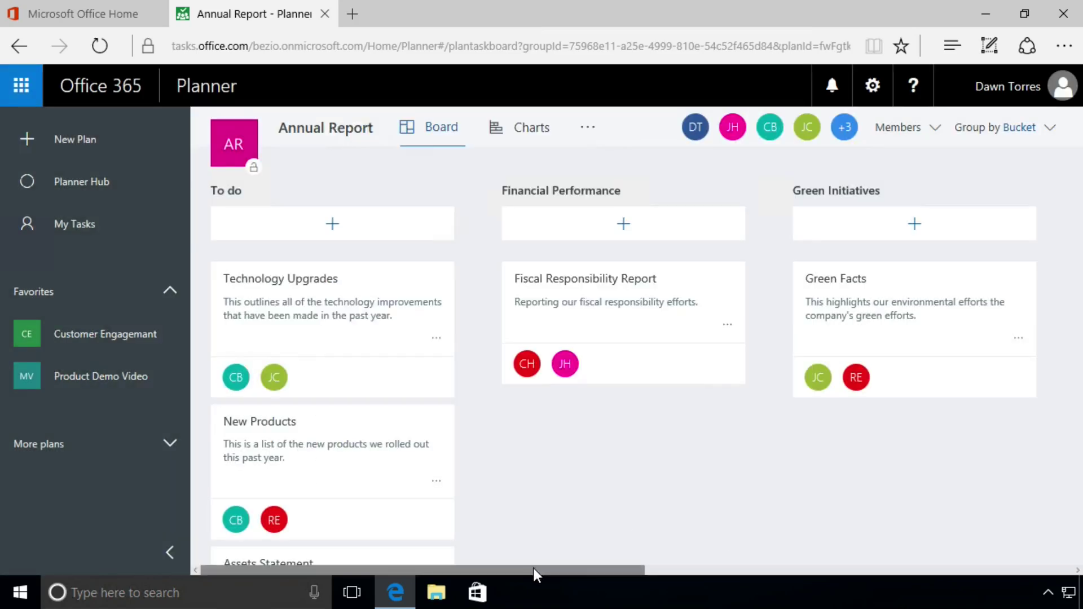
{"action": "left_click_drag", "start_coordinate": [534, 570], "coordinate": [463, 564]}
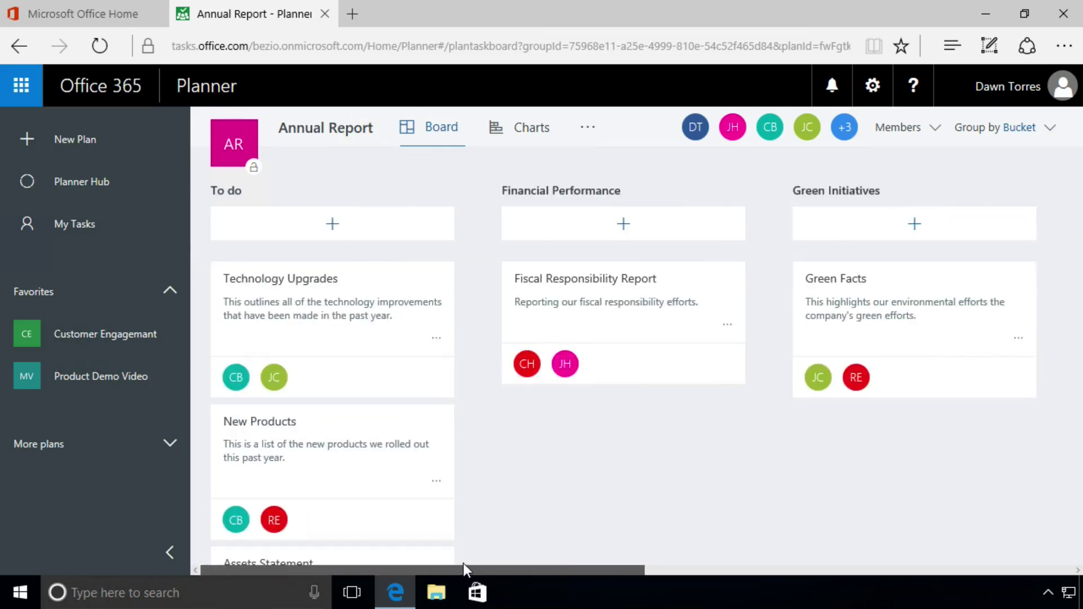
- Set the Technology Upgrades task's bucket to Green Initiatives
{"action": "left_click", "coordinate": [336, 315]}
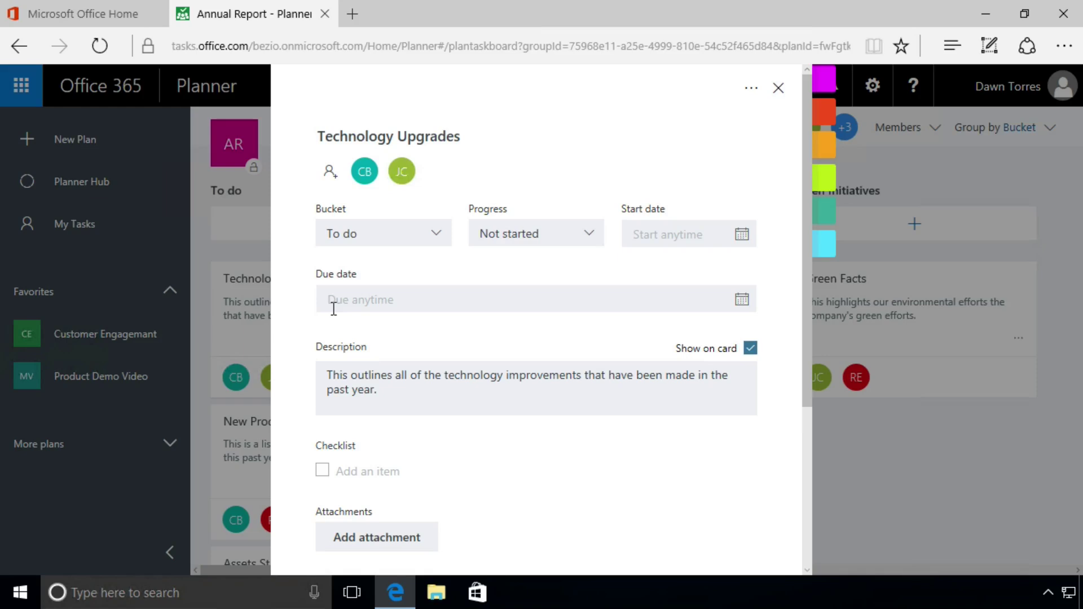
{"action": "left_click", "coordinate": [436, 239]}
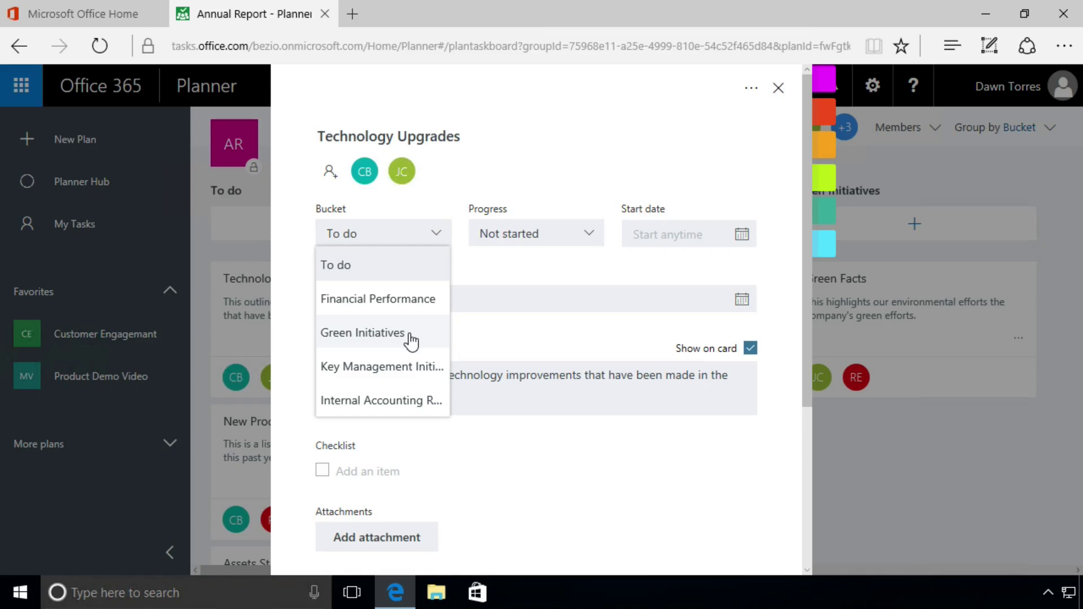
{"action": "left_click", "coordinate": [410, 336]}
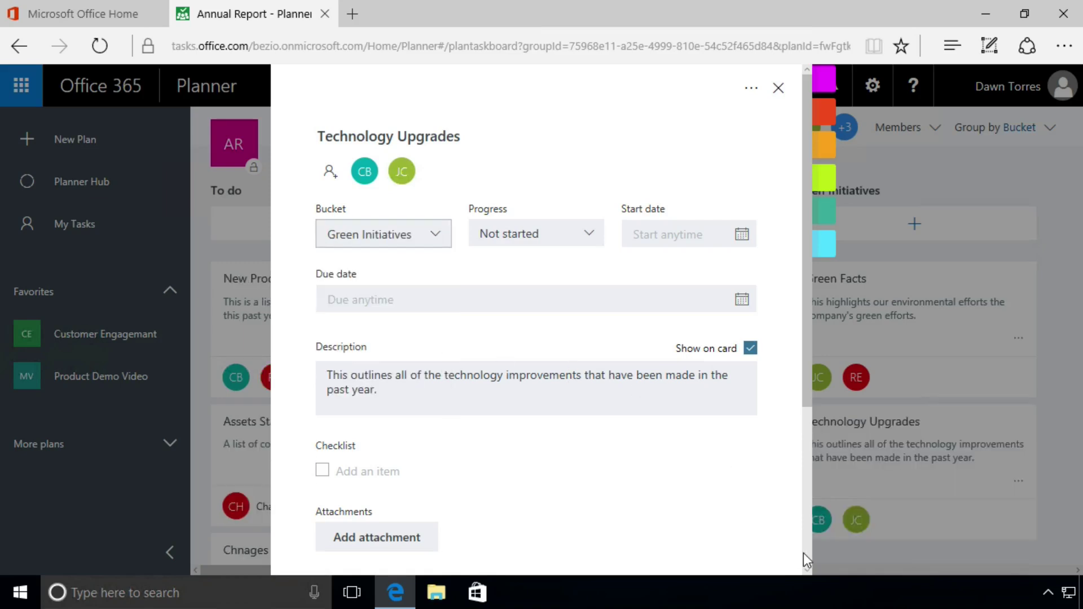
{"action": "left_click", "coordinate": [934, 178]}
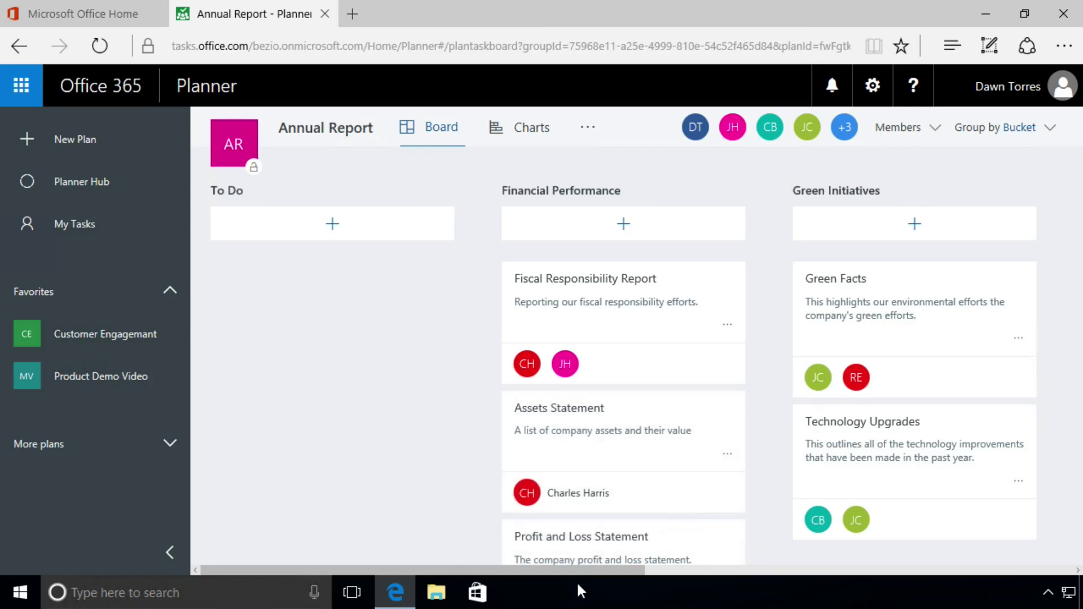
- Delete the empty To Do bucket from its options menu and confirm the deletion
{"action": "left_click_drag", "start_coordinate": [571, 570], "coordinate": [516, 569]}
{"action": "left_click", "coordinate": [333, 232]}
{"action": "mouse_move", "coordinate": [449, 201]}
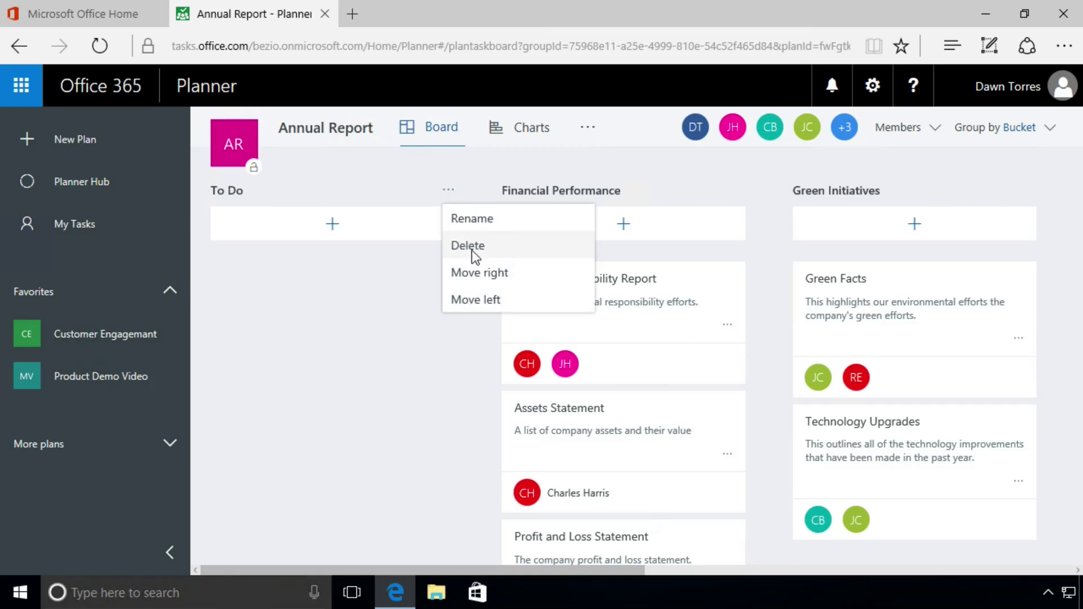
{"action": "left_click", "coordinate": [470, 251]}
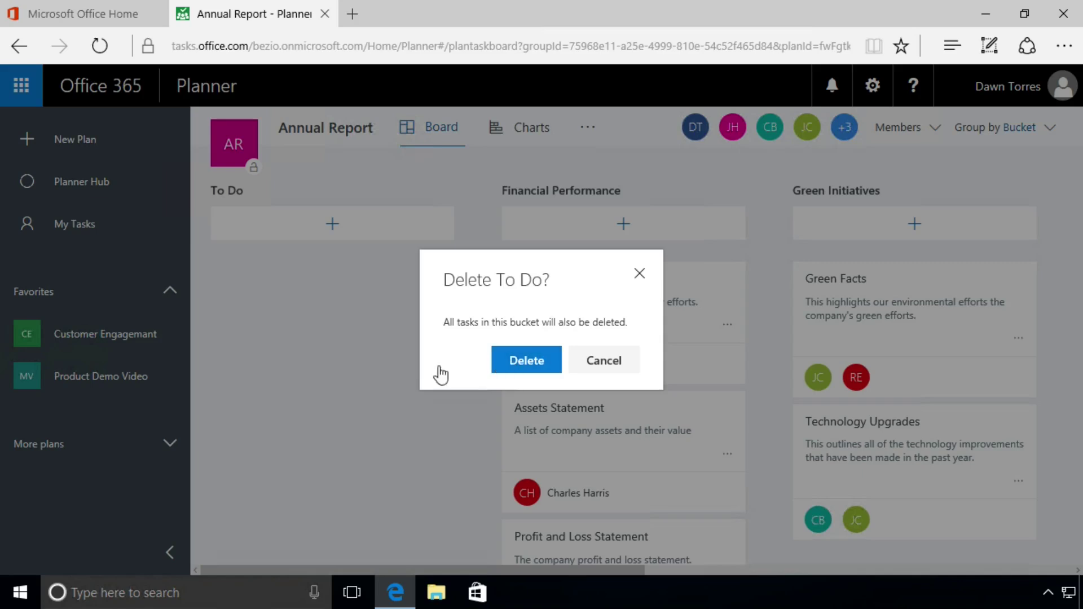
{"action": "left_click", "coordinate": [306, 377]}
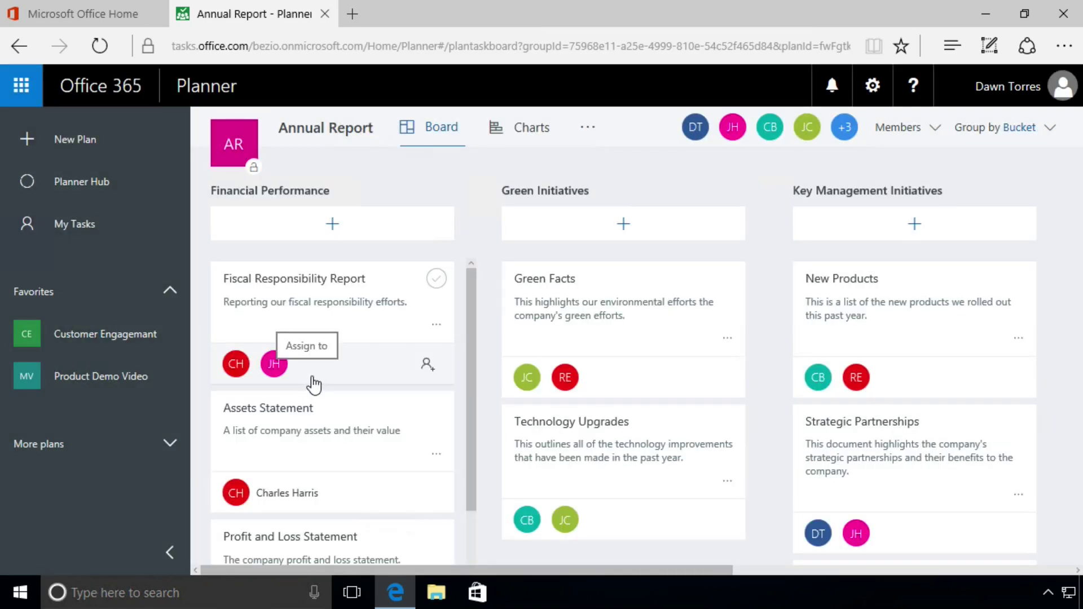
{"action": "left_click_drag", "start_coordinate": [584, 570], "coordinate": [525, 573]}
{"action": "scroll", "coordinate": [397, 485], "scroll_direction": "down", "scroll_amount": 2}
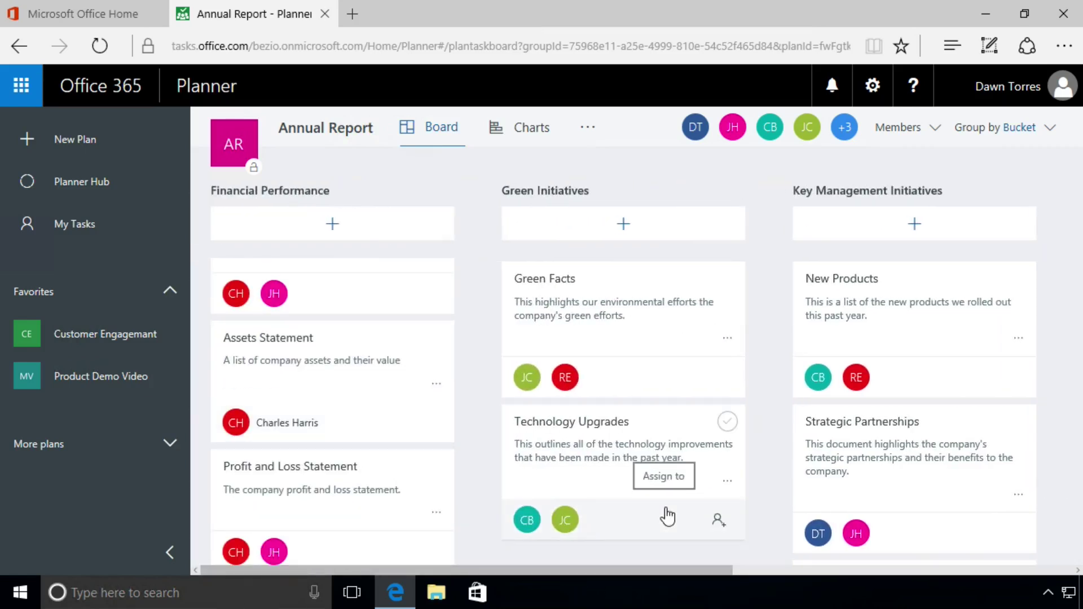
{"action": "left_click_drag", "start_coordinate": [703, 570], "coordinate": [906, 574]}
{"action": "scroll", "coordinate": [636, 468], "scroll_direction": "down", "scroll_amount": 4}
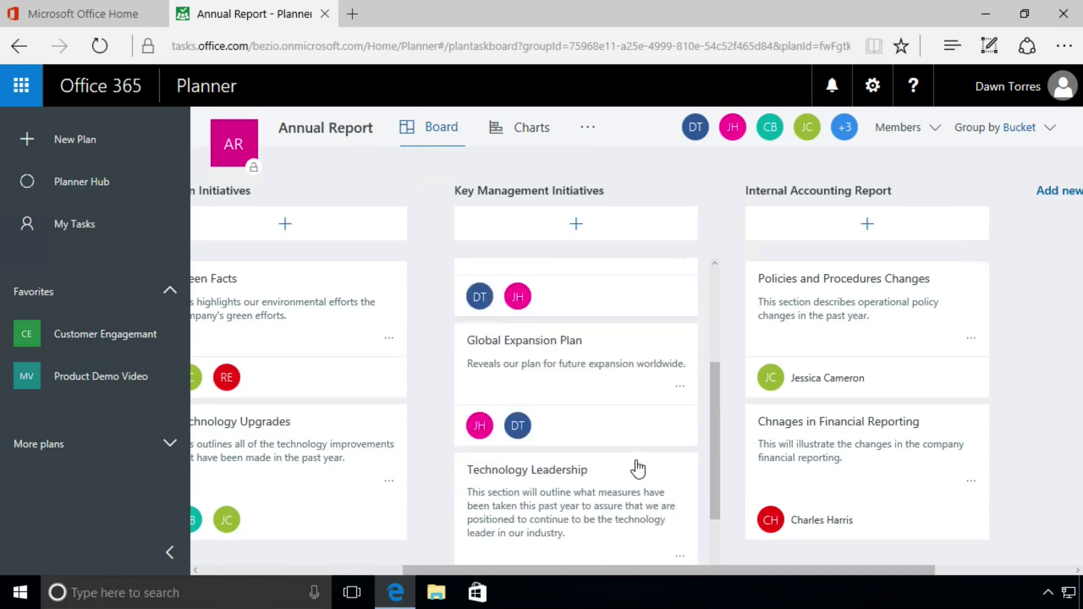
{"action": "scroll", "coordinate": [638, 468], "scroll_direction": "up", "scroll_amount": 4}
{"action": "left_click_drag", "start_coordinate": [685, 567], "coordinate": [796, 572]}
{"action": "left_click_drag", "start_coordinate": [722, 571], "coordinate": [374, 577]}
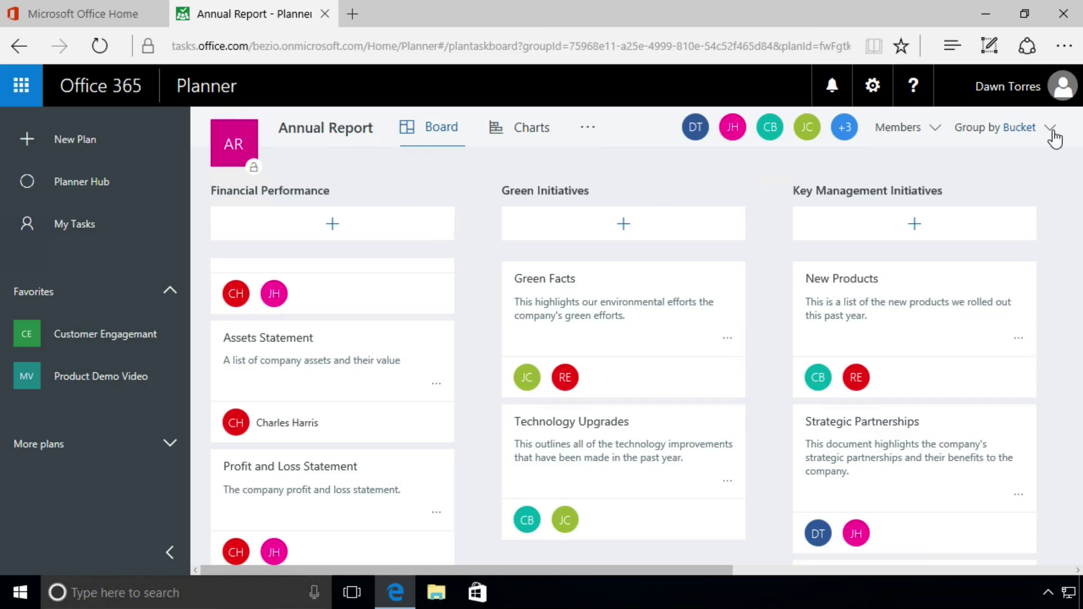
- Set the board's Group by option to Assigned To
{"action": "left_click", "coordinate": [1053, 135]}
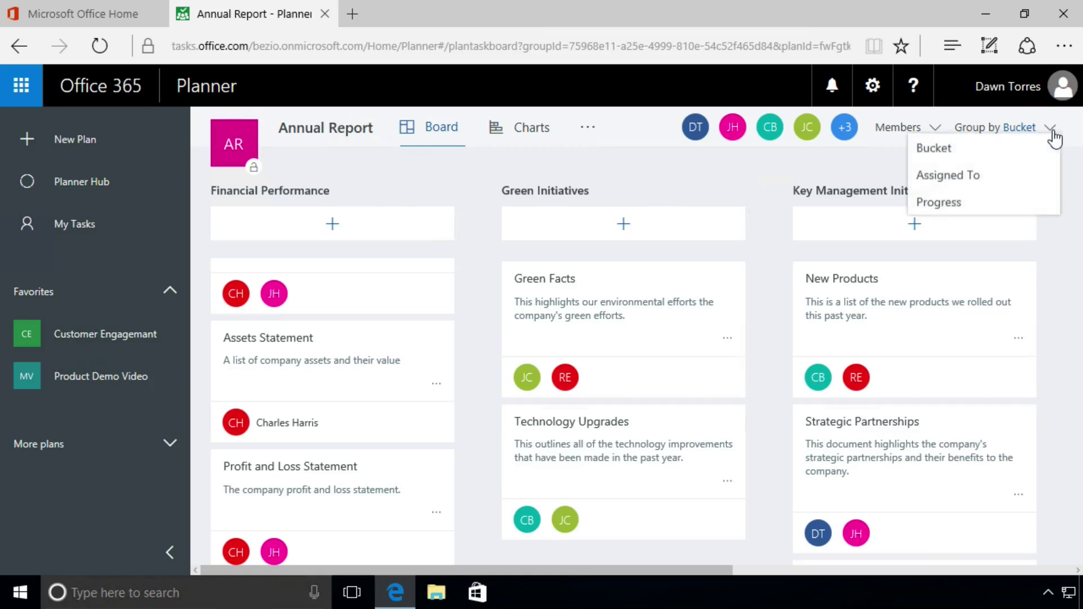
{"action": "left_click", "coordinate": [1029, 182]}
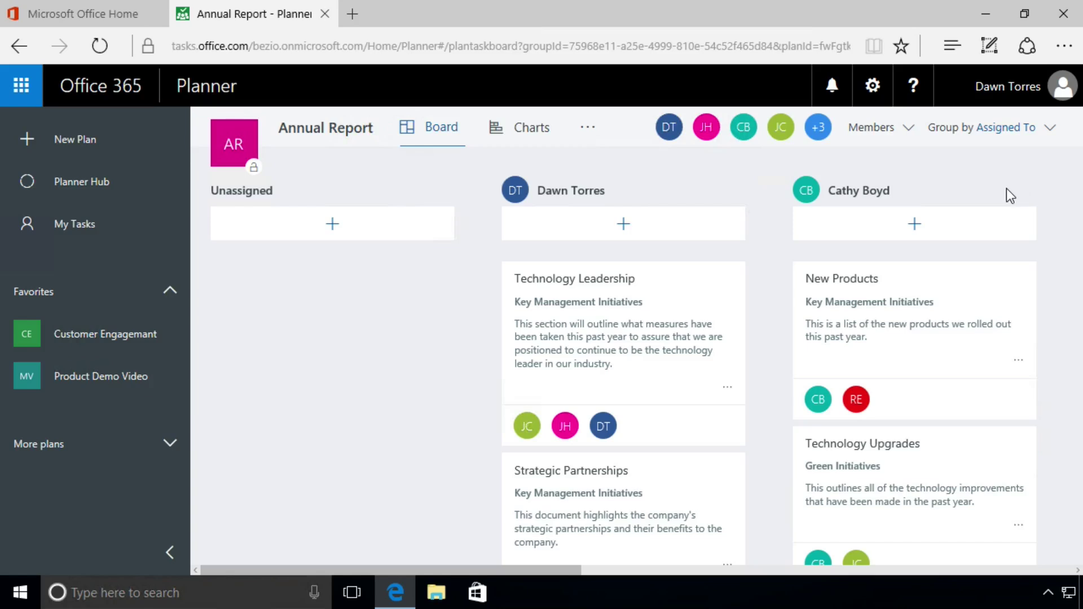
{"action": "left_click_drag", "start_coordinate": [575, 572], "coordinate": [665, 568]}
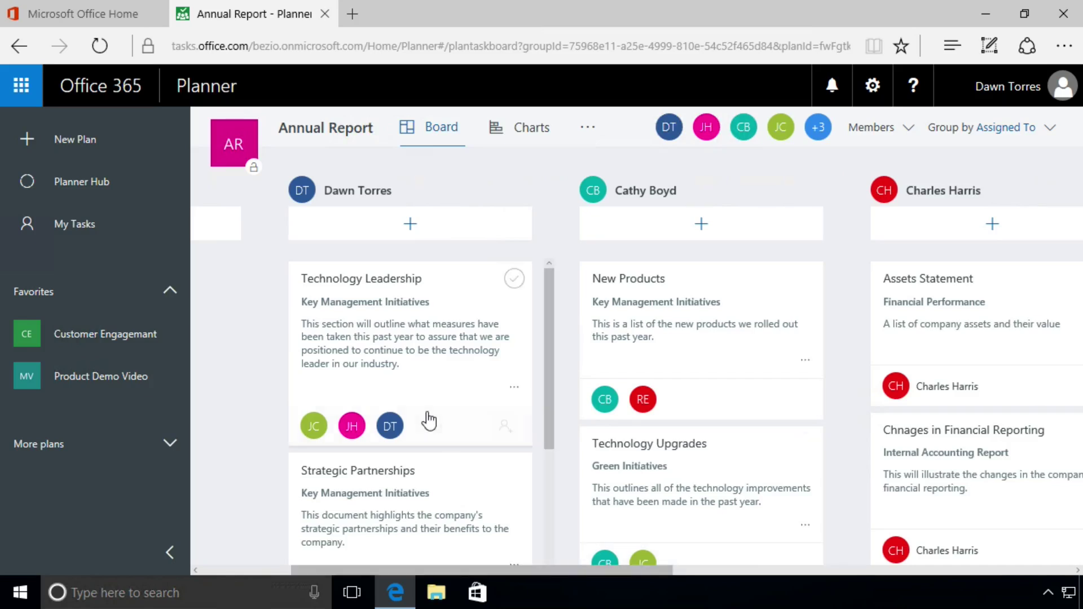
- Scroll across the Unassigned and member columns to review each person's tasks
{"action": "scroll", "coordinate": [436, 428], "scroll_direction": "down", "scroll_amount": 1}
{"action": "scroll", "coordinate": [436, 428], "scroll_direction": "down", "scroll_amount": 3}
{"action": "scroll", "coordinate": [437, 429], "scroll_direction": "up", "scroll_amount": 4}
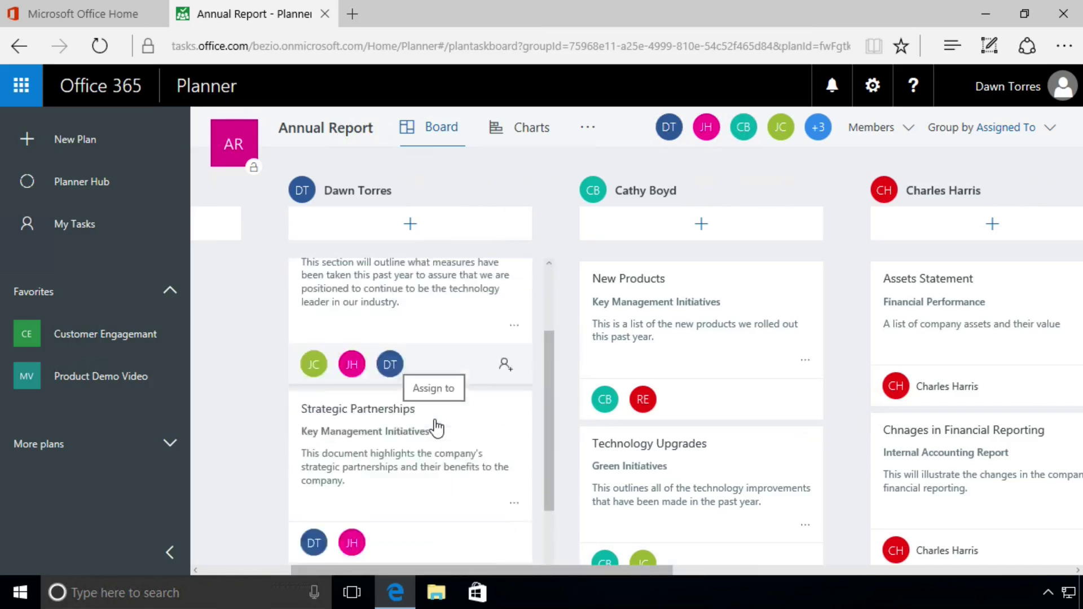
{"action": "left_click_drag", "start_coordinate": [634, 571], "coordinate": [757, 567]}
{"action": "scroll", "coordinate": [748, 518], "scroll_direction": "down", "scroll_amount": 6}
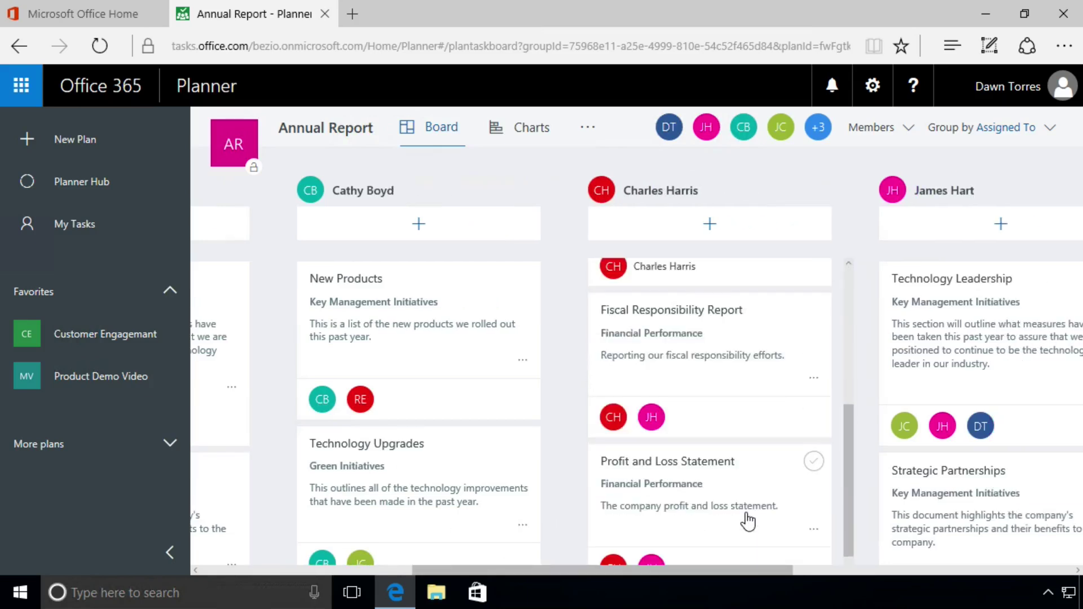
{"action": "scroll", "coordinate": [748, 518], "scroll_direction": "up", "scroll_amount": 5}
{"action": "left_click_drag", "start_coordinate": [766, 568], "coordinate": [934, 568]}
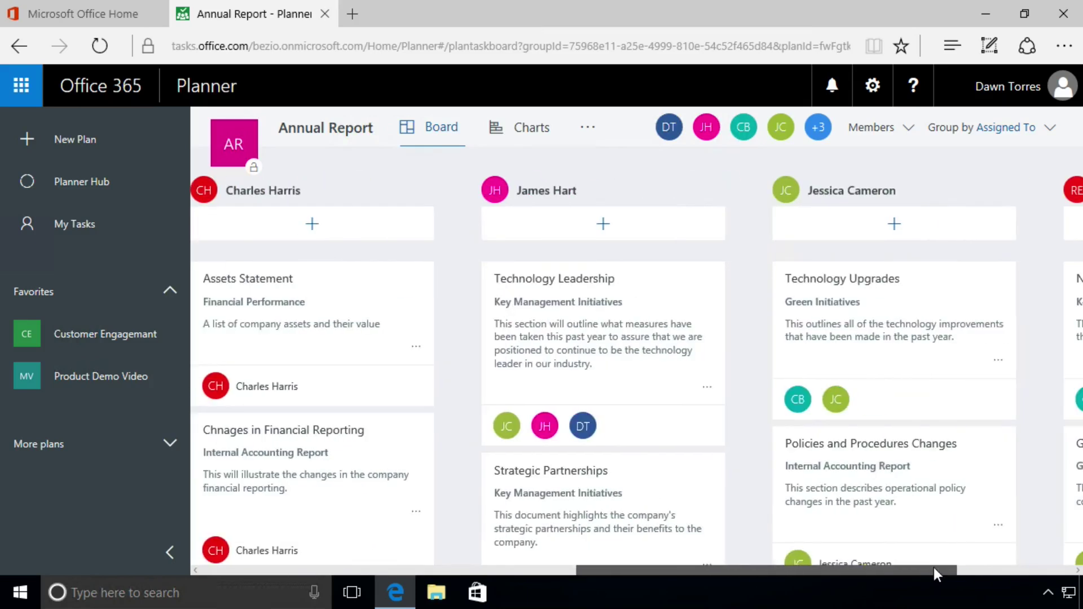
{"action": "scroll", "coordinate": [658, 486], "scroll_direction": "down", "scroll_amount": 5}
{"action": "scroll", "coordinate": [658, 486], "scroll_direction": "up", "scroll_amount": 5}
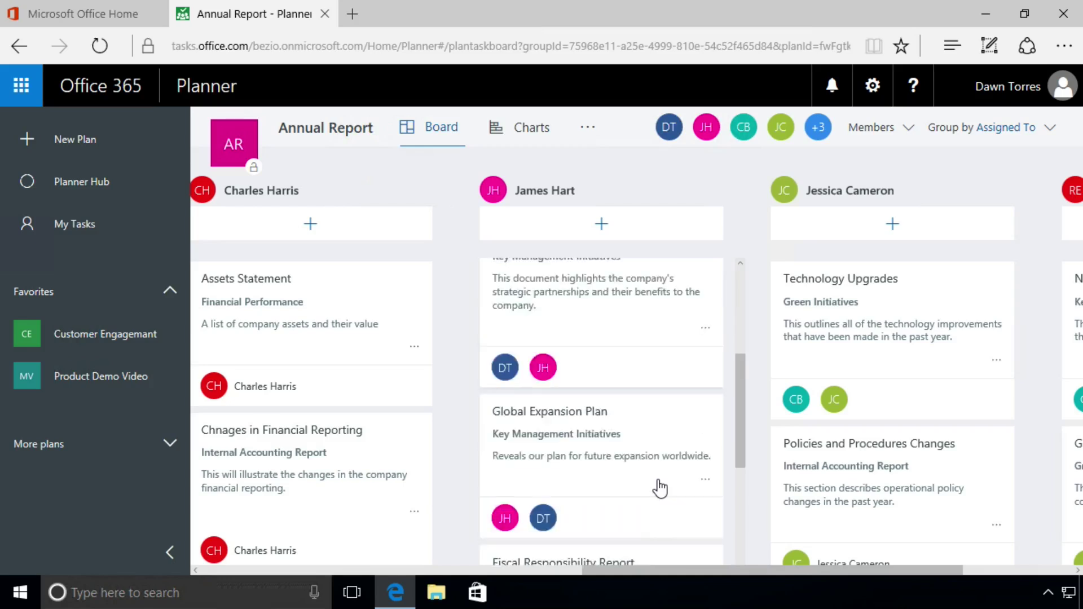
{"action": "left_click_drag", "start_coordinate": [718, 570], "coordinate": [828, 571]}
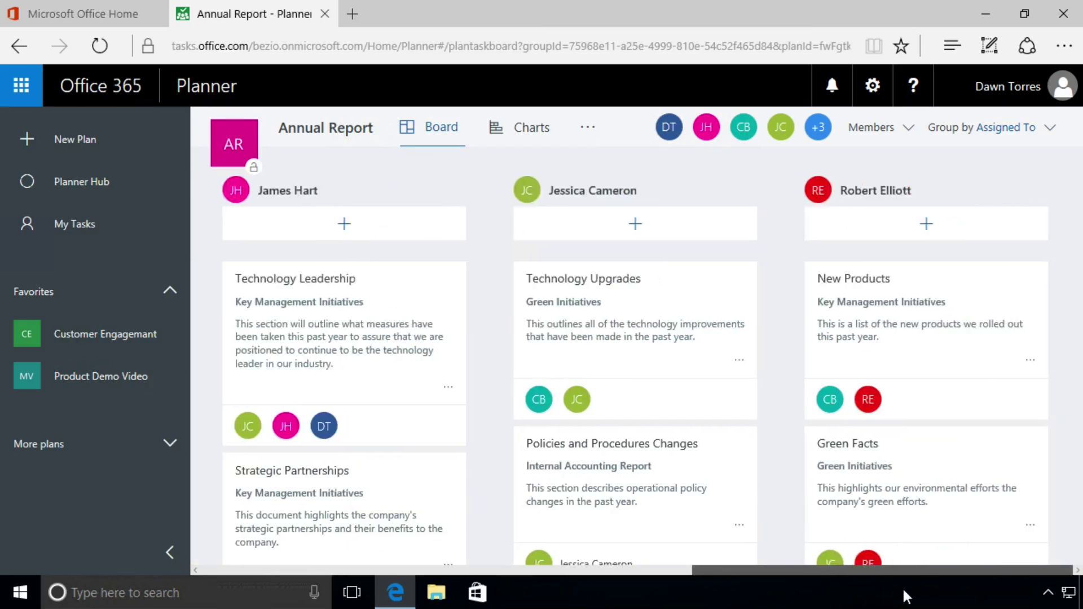
{"action": "scroll", "coordinate": [675, 487], "scroll_direction": "down", "scroll_amount": 5}
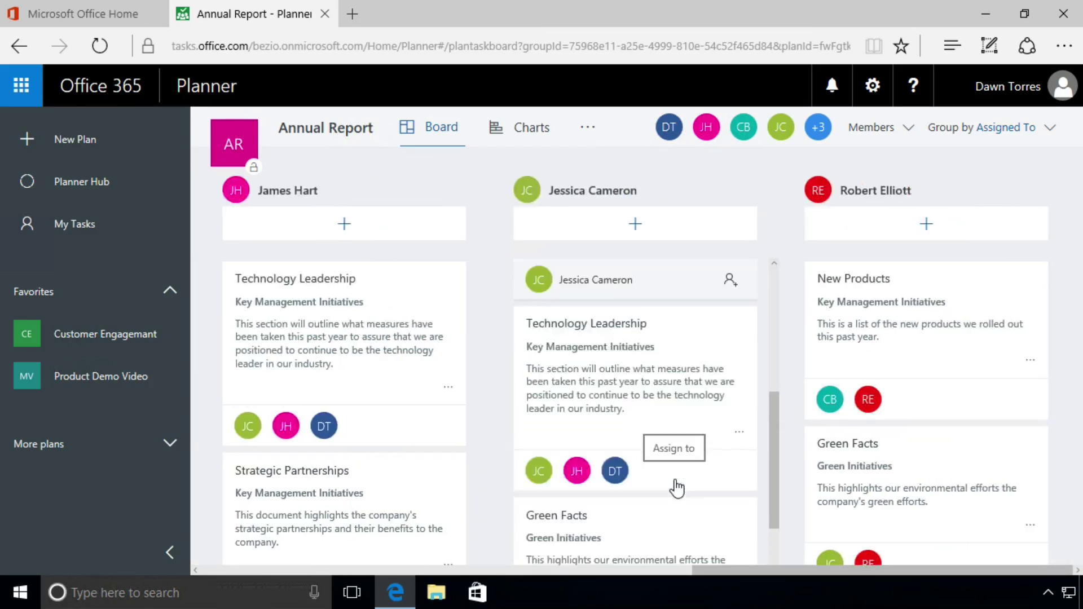
{"action": "scroll", "coordinate": [676, 488], "scroll_direction": "up", "scroll_amount": 3}
{"action": "scroll", "coordinate": [676, 488], "scroll_direction": "up", "scroll_amount": 2}
{"action": "left_click_drag", "start_coordinate": [775, 570], "coordinate": [236, 544]}
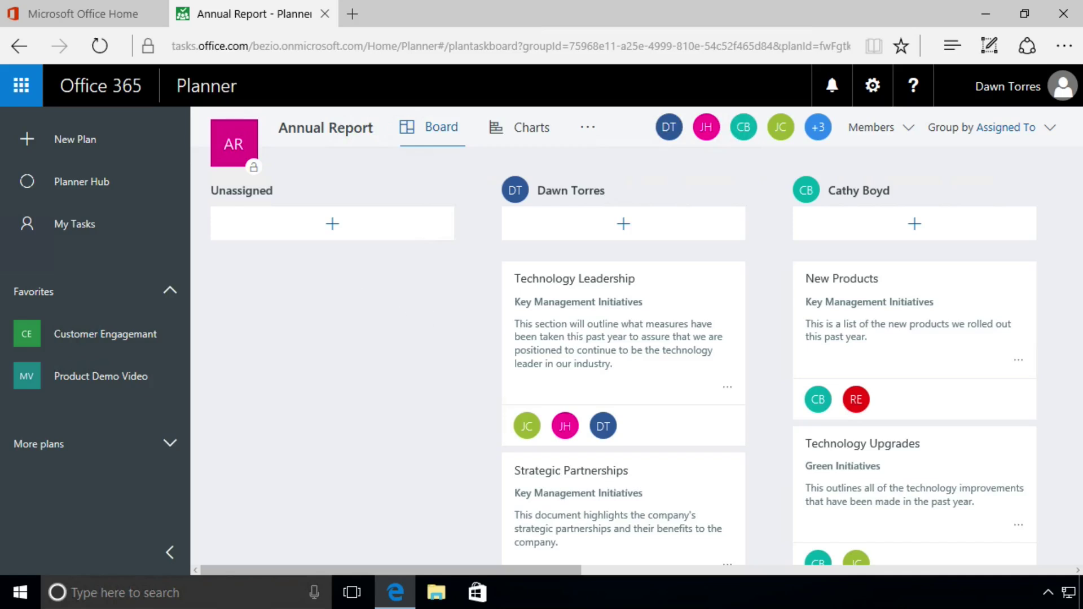
- Switch the board's Group by option back to Bucket
{"action": "left_click", "coordinate": [1051, 136]}
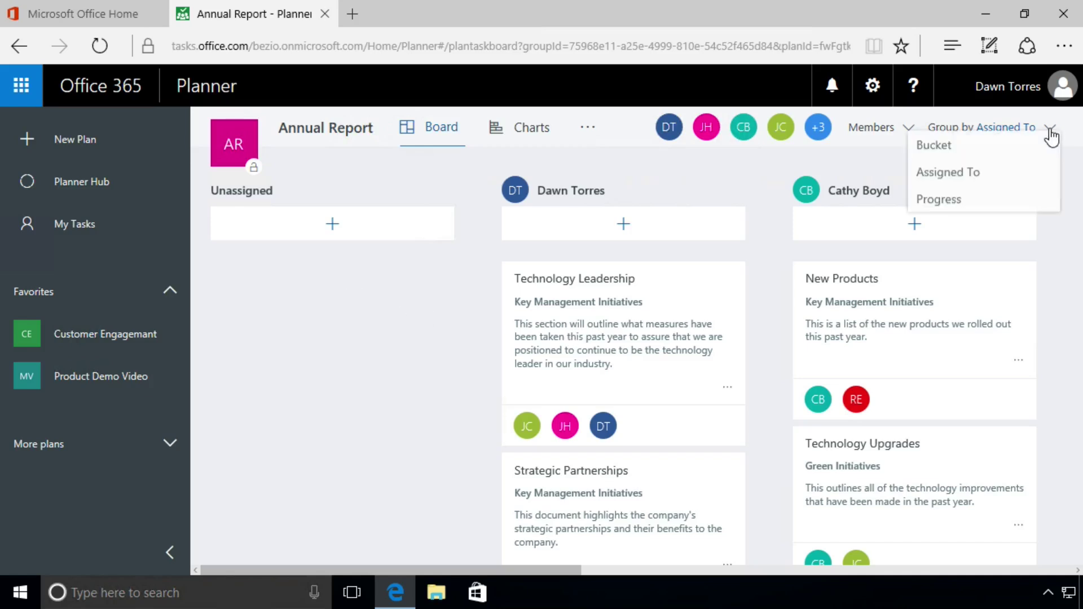
{"action": "left_click", "coordinate": [997, 148]}
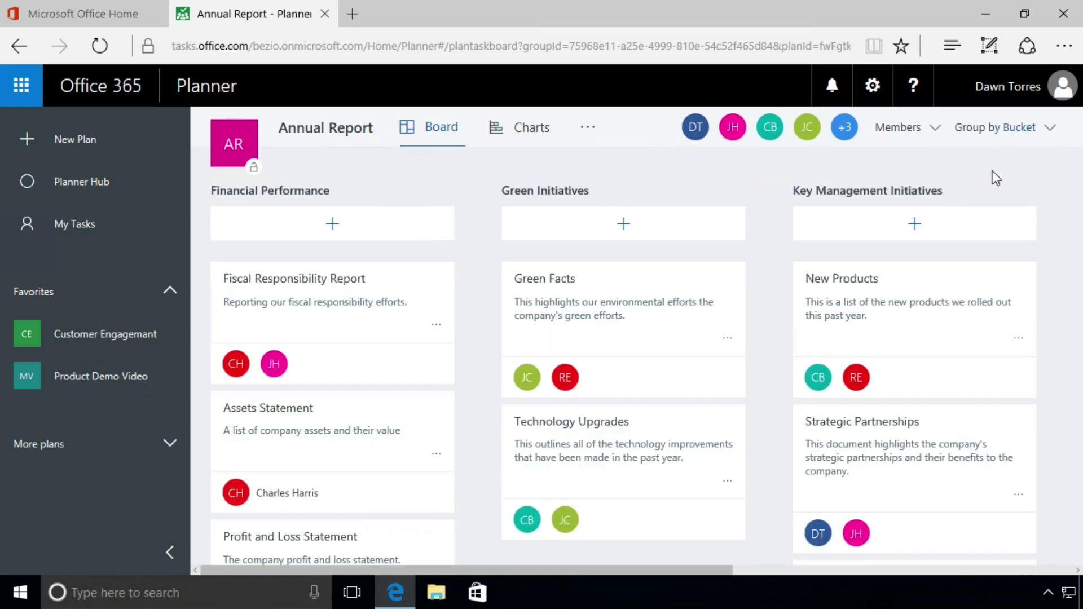